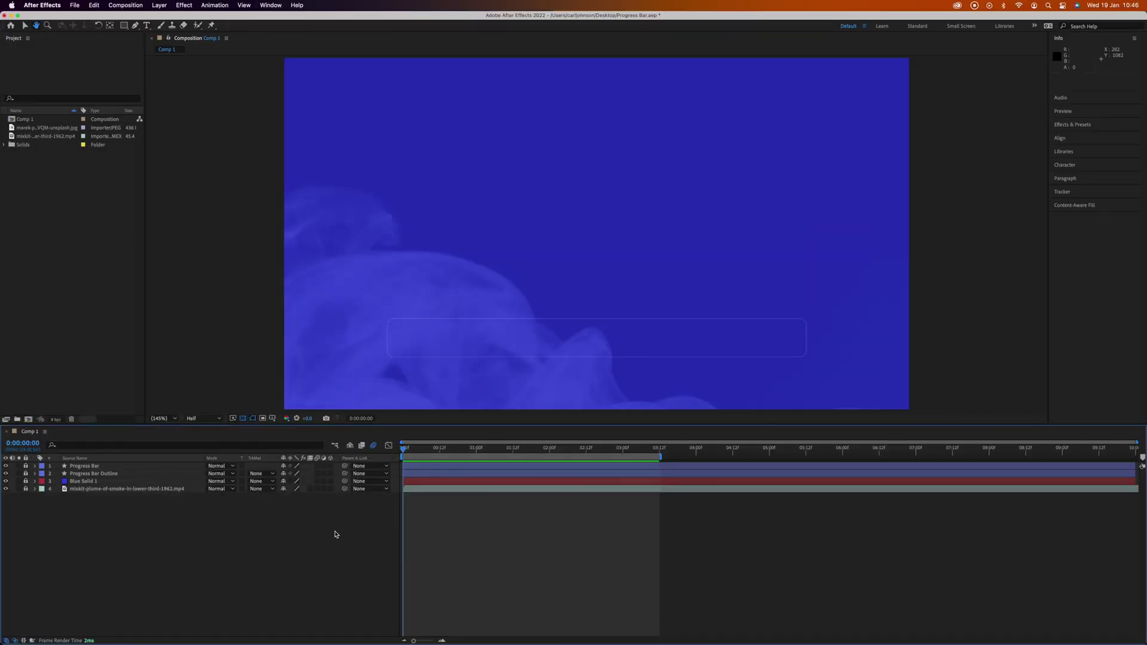
# Step: Preview the progress bar animation, then return to the first frame
pyautogui.press('space')
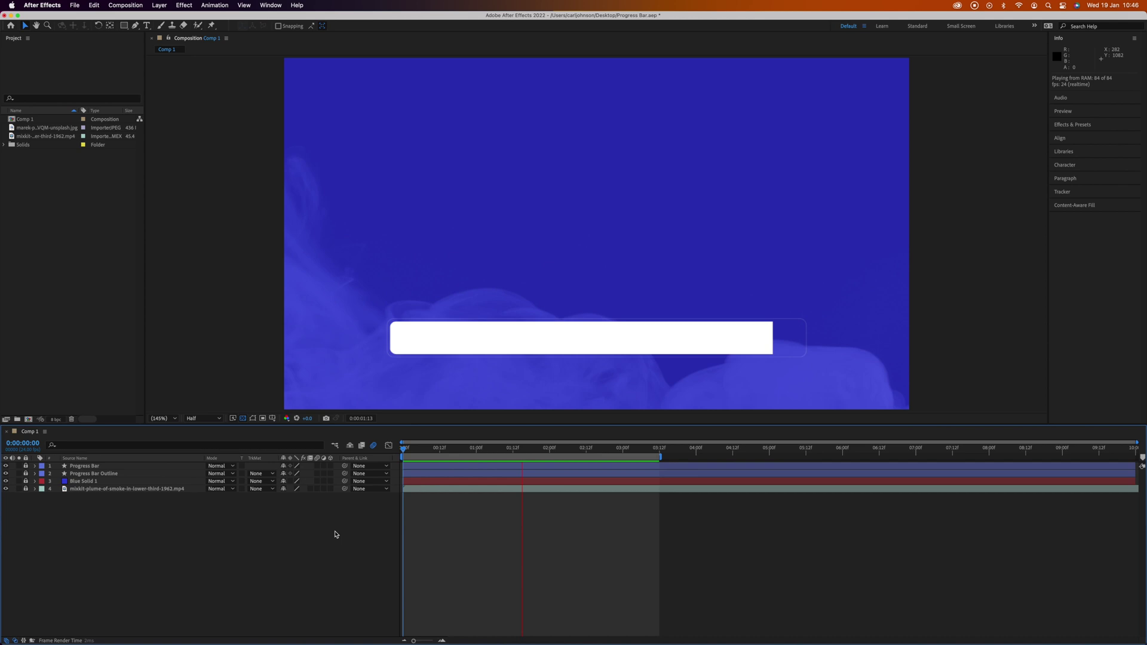
pyautogui.press('space')
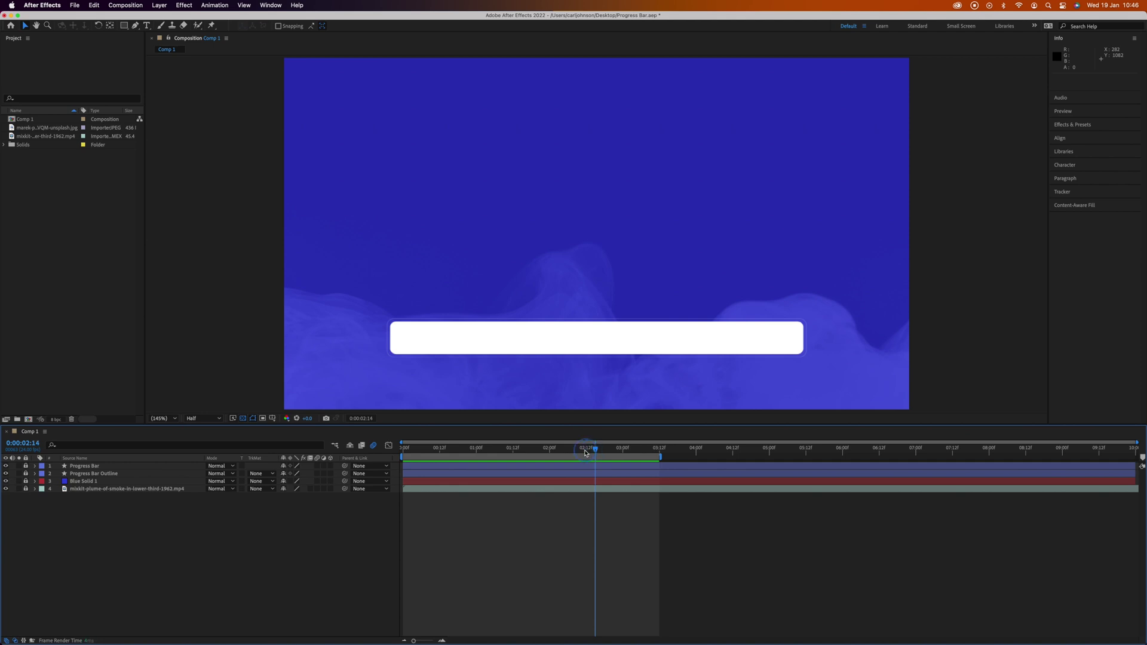
pyautogui.moveTo(595, 454); pyautogui.dragTo(398, 455)
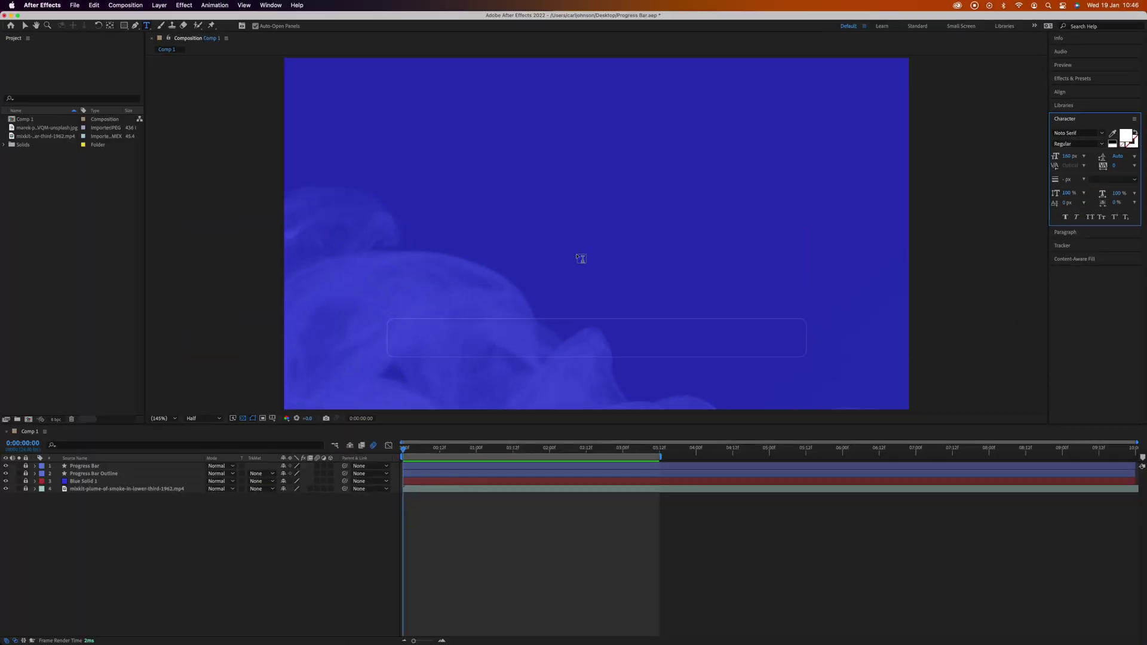
# Step: Add a white Noto Serif 160 px '50' text layer and bring up paragraph alignment
pyautogui.click(580, 258)
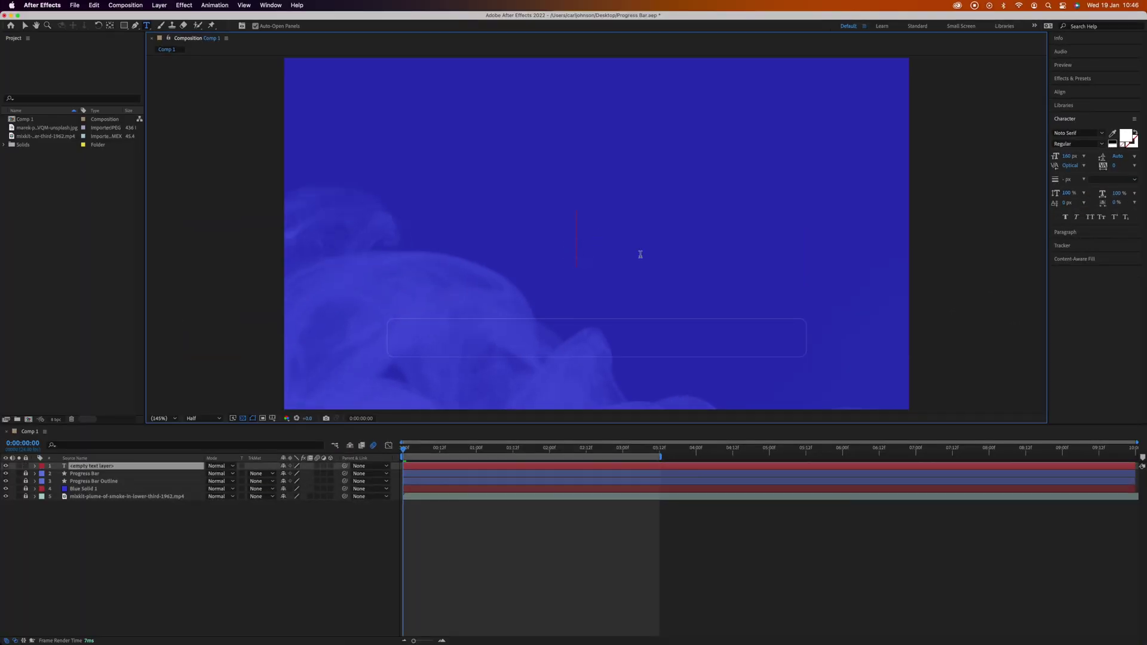
pyautogui.write('50')
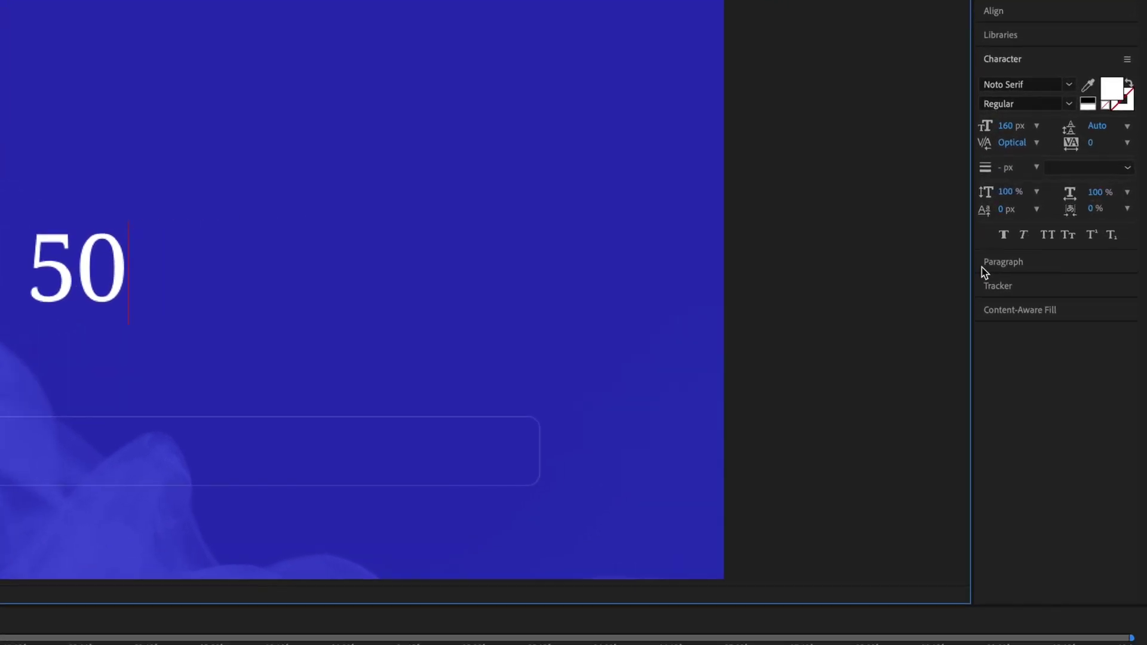
pyautogui.click(983, 266)
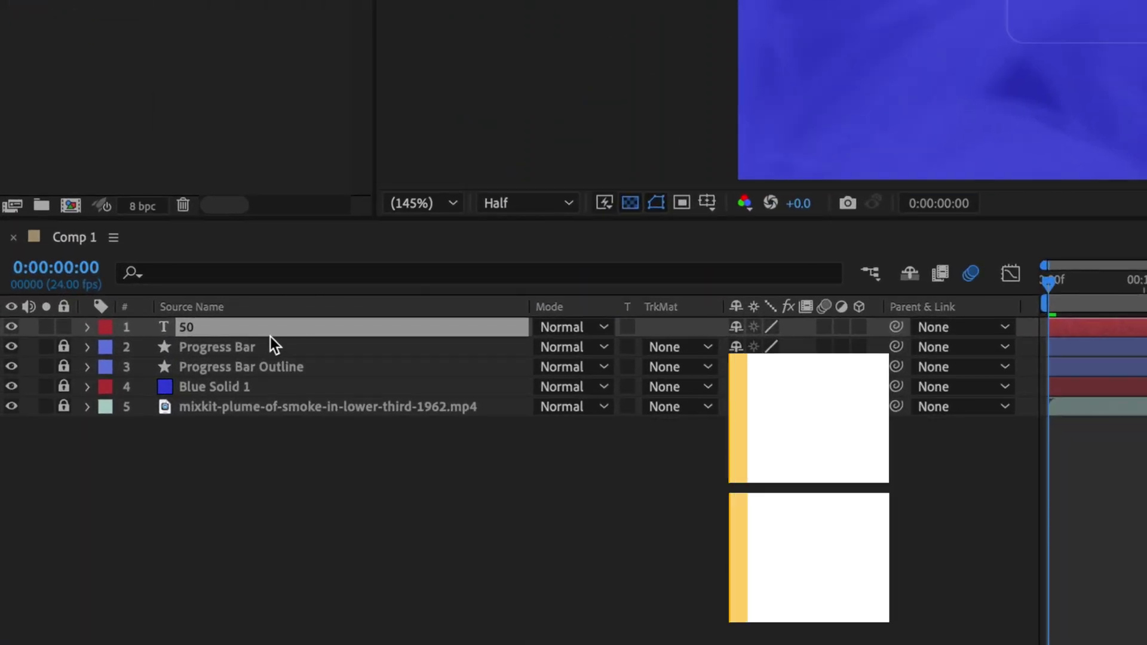
# Step: Paste a copy of the 50 layer as a '%' layer and place it right of the 50
pyautogui.hotkey('ctrl', 'v')
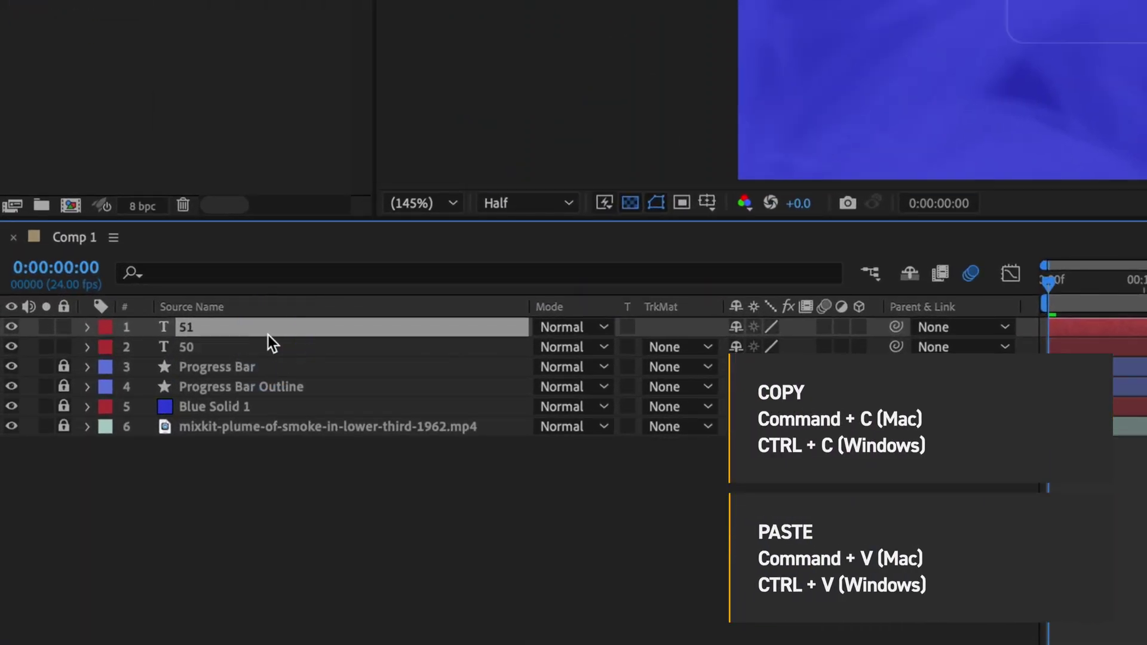
pyautogui.click(220, 332)
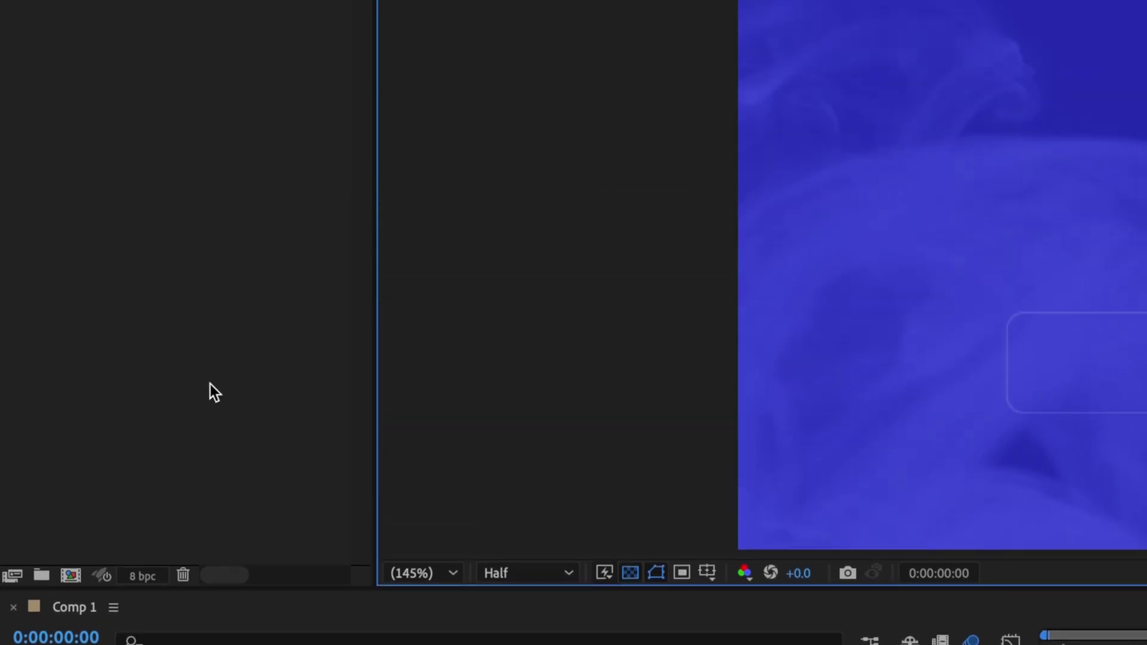
pyautogui.click(68, 14)
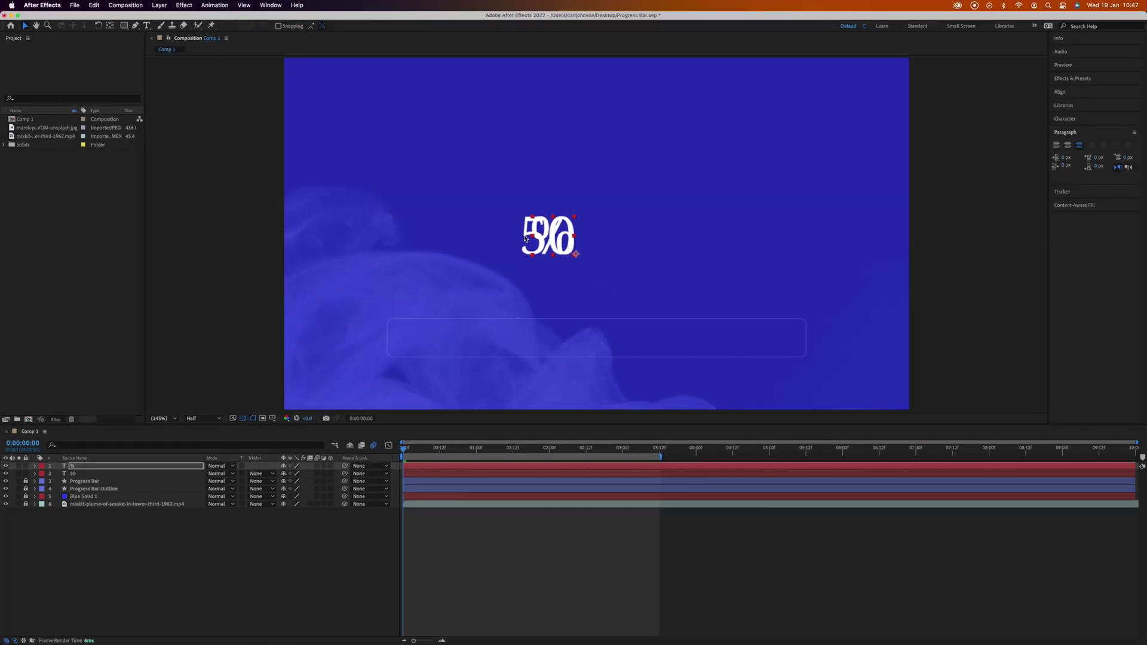
pyautogui.moveTo(526, 238); pyautogui.dragTo(597, 236)
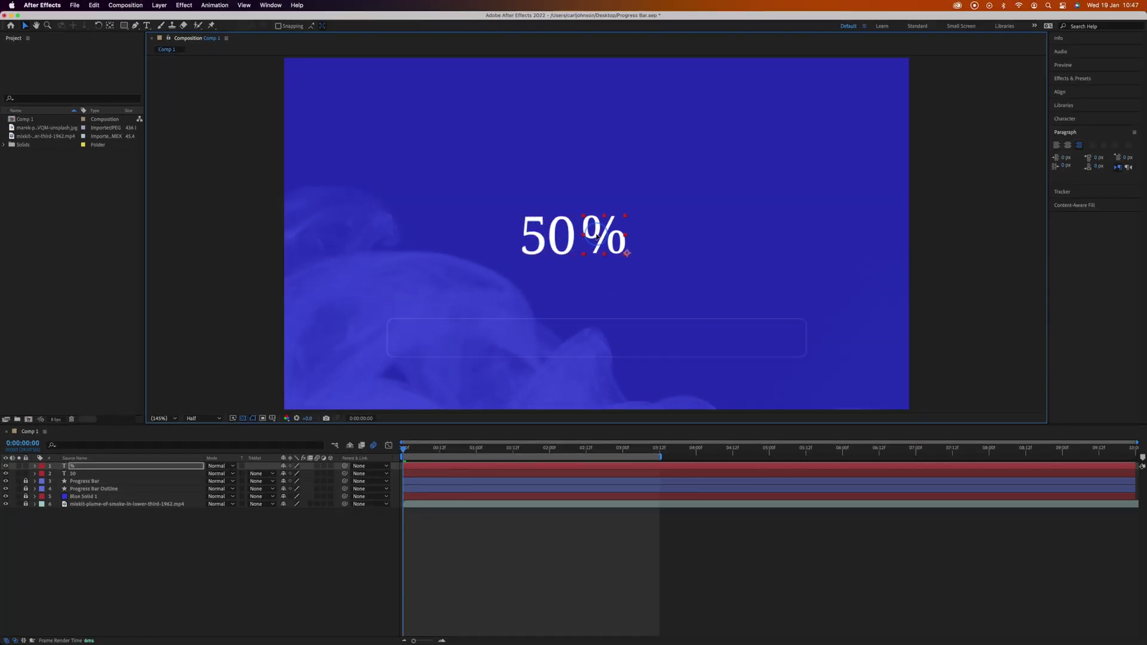
# Step: Reposition the 50 and % together above the bar, then lock the % layer
pyautogui.moveTo(616, 276); pyautogui.dragTo(584, 276)
pyautogui.click(681, 303)
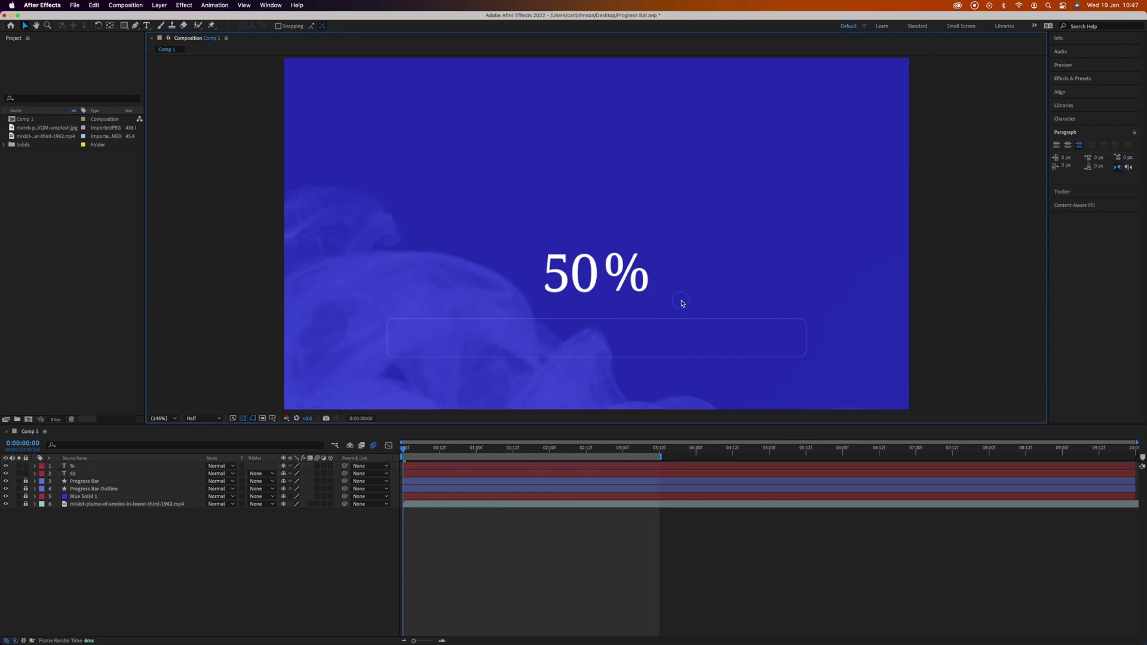
pyautogui.click(26, 467)
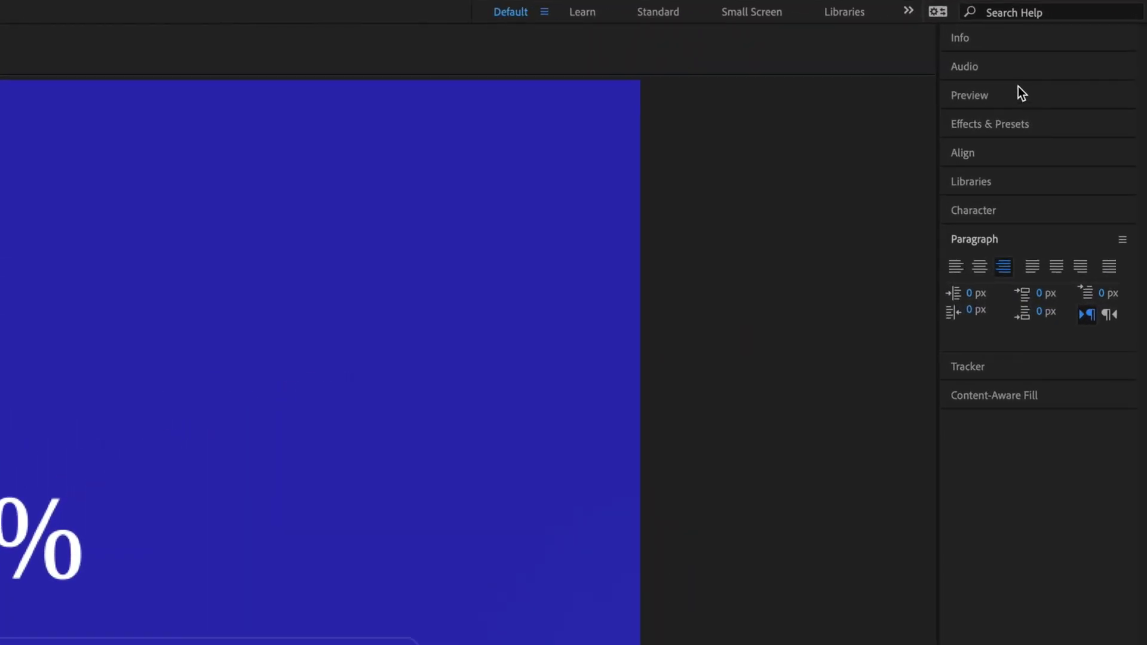
# Step: Apply Slider Control to the 50 layer, test its value, and undo back to 0
pyautogui.click(1012, 122)
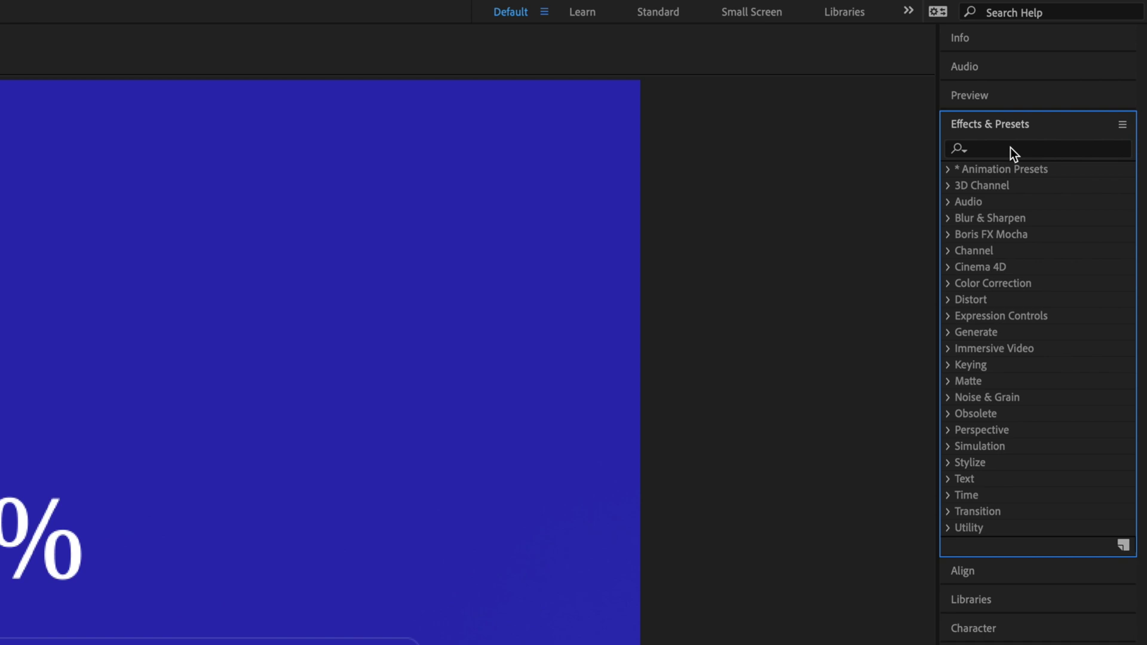
pyautogui.click(1010, 147)
pyautogui.write('slider')
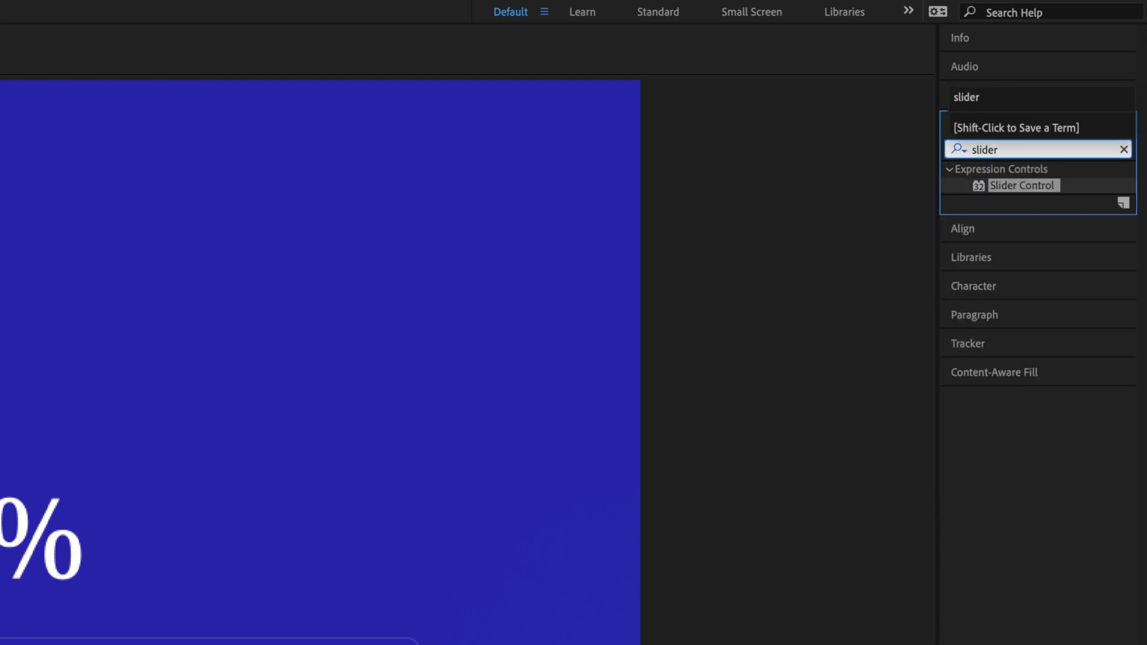
pyautogui.moveTo(1027, 185); pyautogui.dragTo(299, 318)
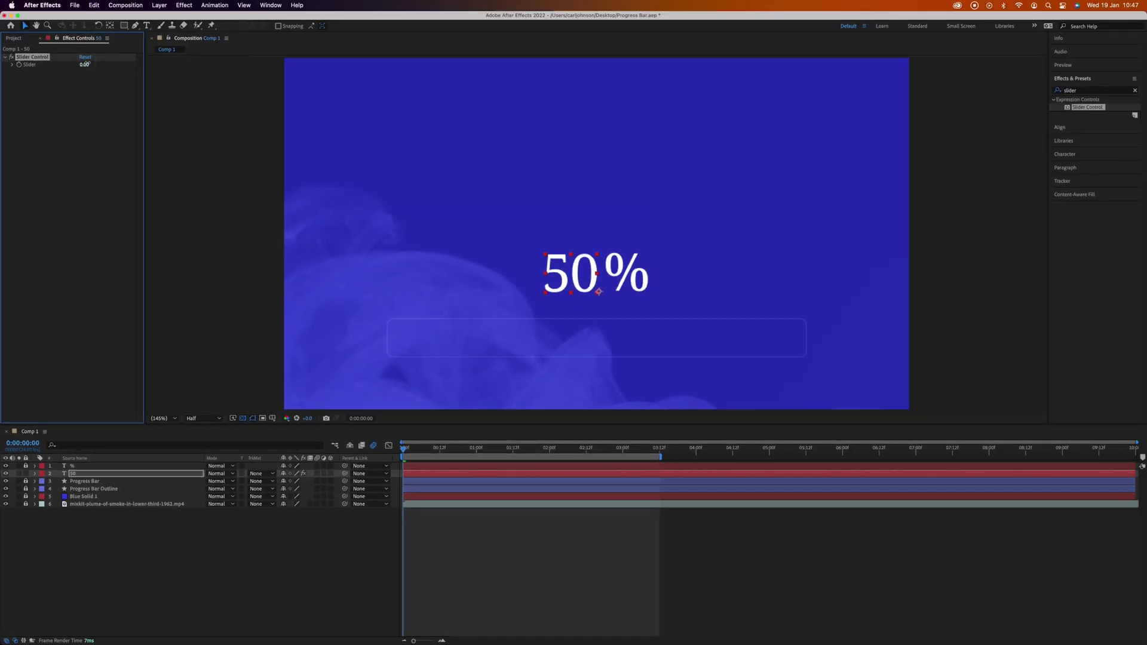
pyautogui.moveTo(85, 64)
pyautogui.mouseDown()
pyautogui.moveTo(129, 65)
pyautogui.moveTo(57, 74)
pyautogui.moveTo(119, 75)
pyautogui.moveTo(101, 80)
pyautogui.mouseUp()
pyautogui.press('super+z')
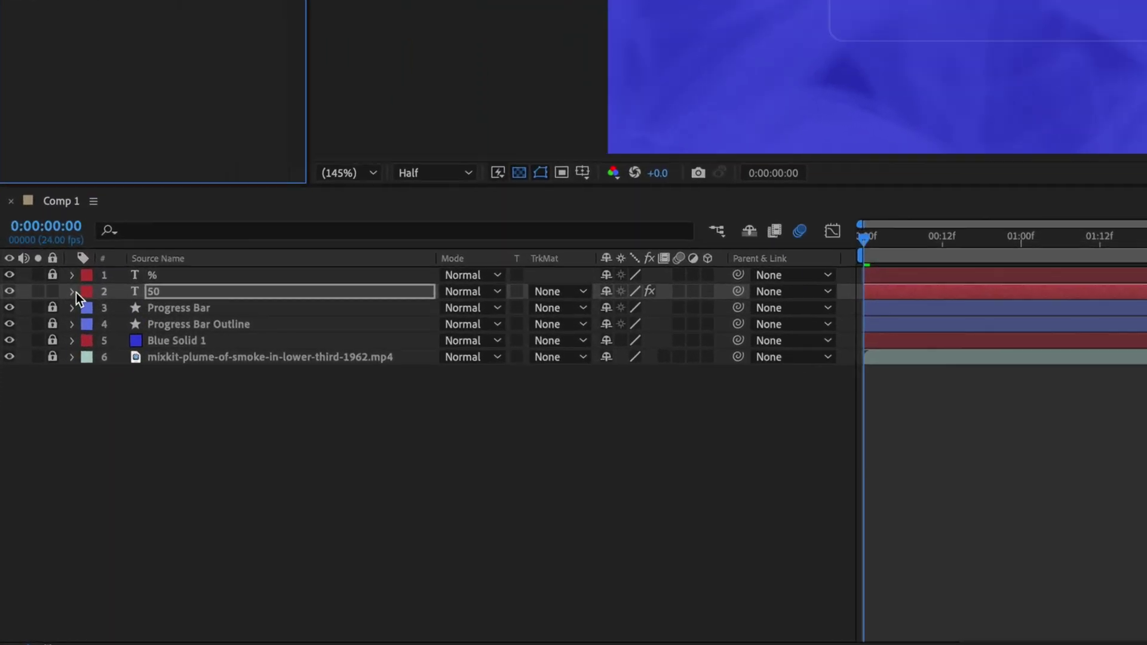
# Step: Expand the 50 layer to show Text > Source Text and Effects > Slider Control > Slider
pyautogui.click(73, 292)
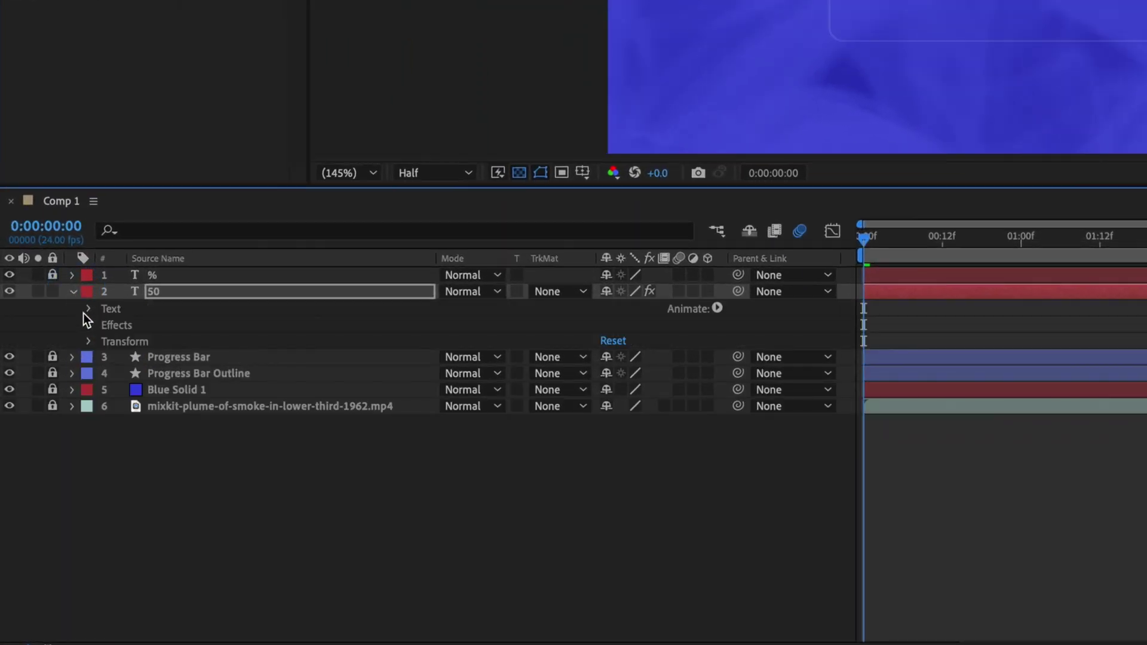
pyautogui.click(88, 309)
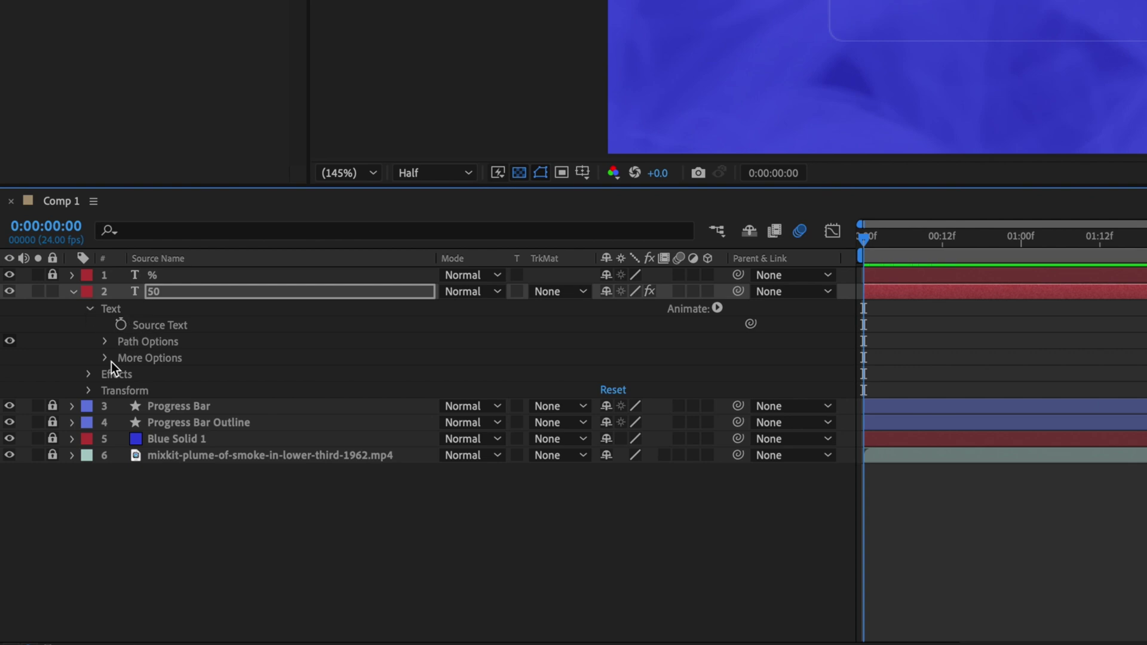
pyautogui.click(89, 374)
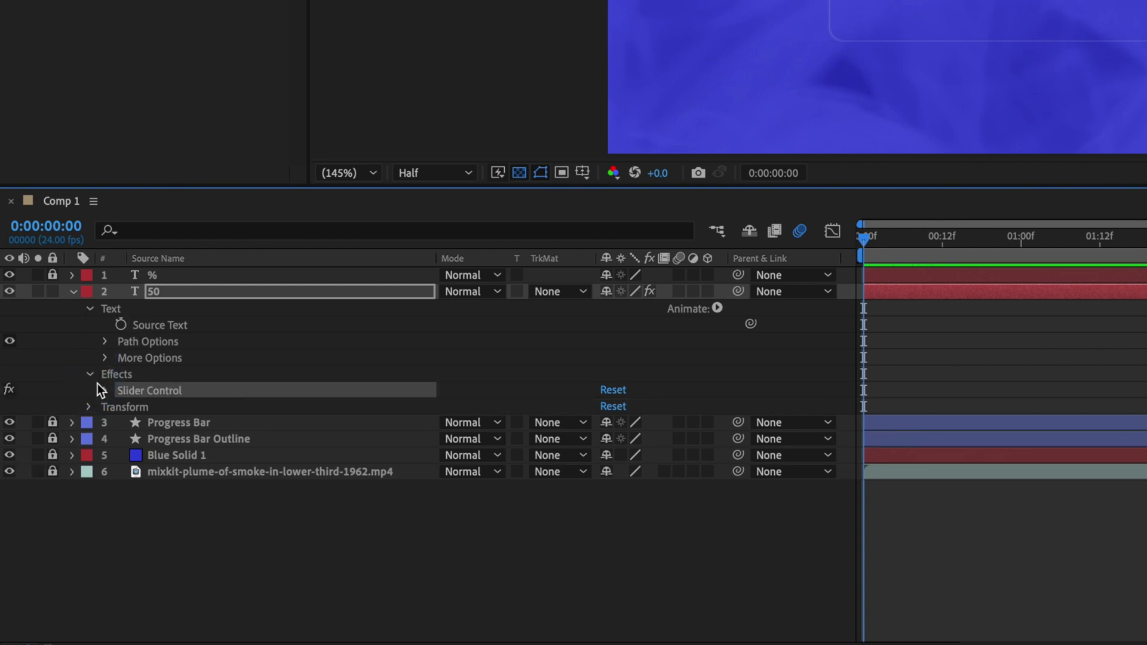
pyautogui.click(105, 392)
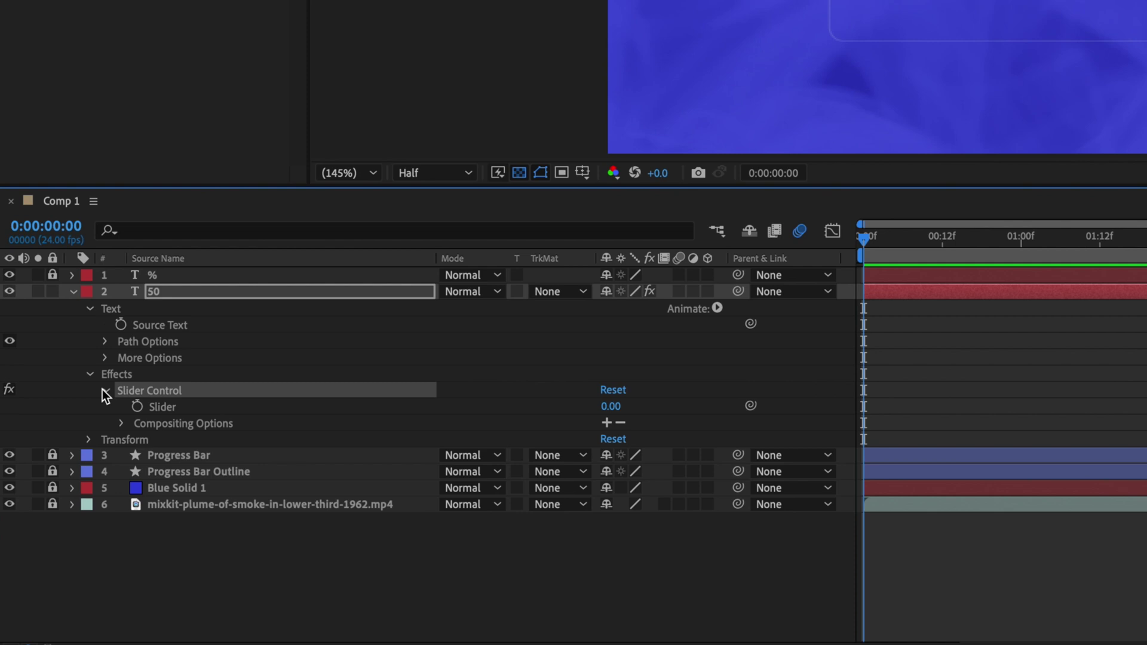
# Step: Pick-whip the Source Text expression to the Slider Control's Slider so the counter shows 0%
pyautogui.keyDown('alt'); pyautogui.click(123, 324); pyautogui.keyUp('alt')
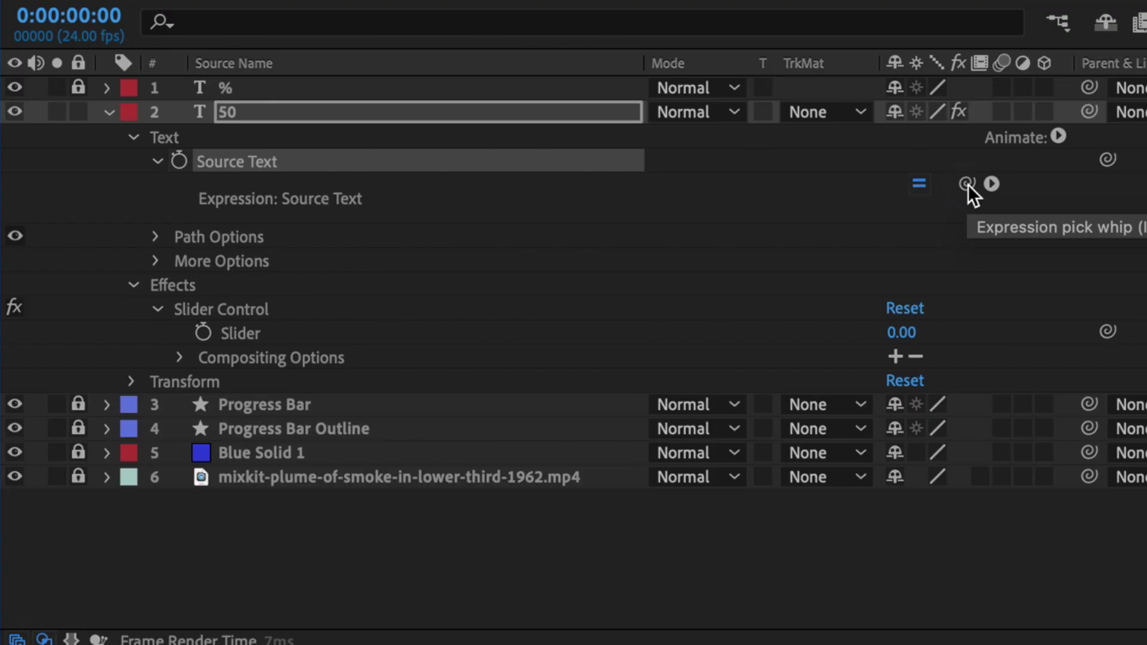
pyautogui.moveTo(968, 184); pyautogui.dragTo(389, 329)
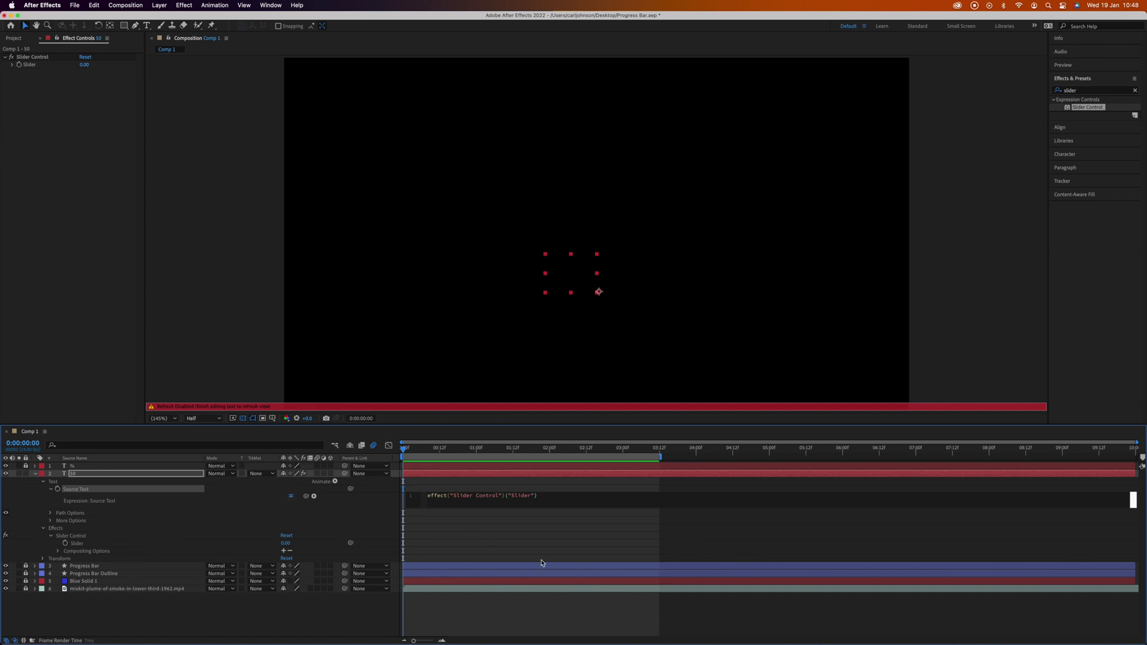
pyautogui.click(541, 562)
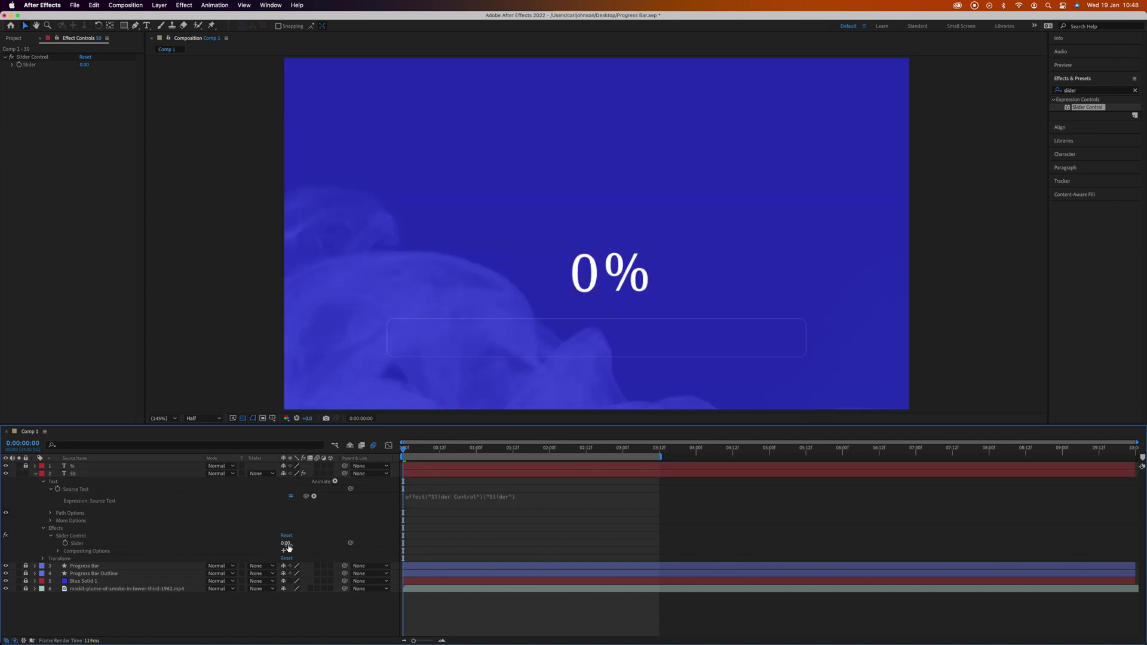
# Step: Test the counter by scrubbing the Slider, then reset it to 0
pyautogui.moveTo(292, 549)
pyautogui.mouseDown()
pyautogui.moveTo(307, 549)
pyautogui.moveTo(268, 550)
pyautogui.moveTo(299, 551)
pyautogui.mouseUp()
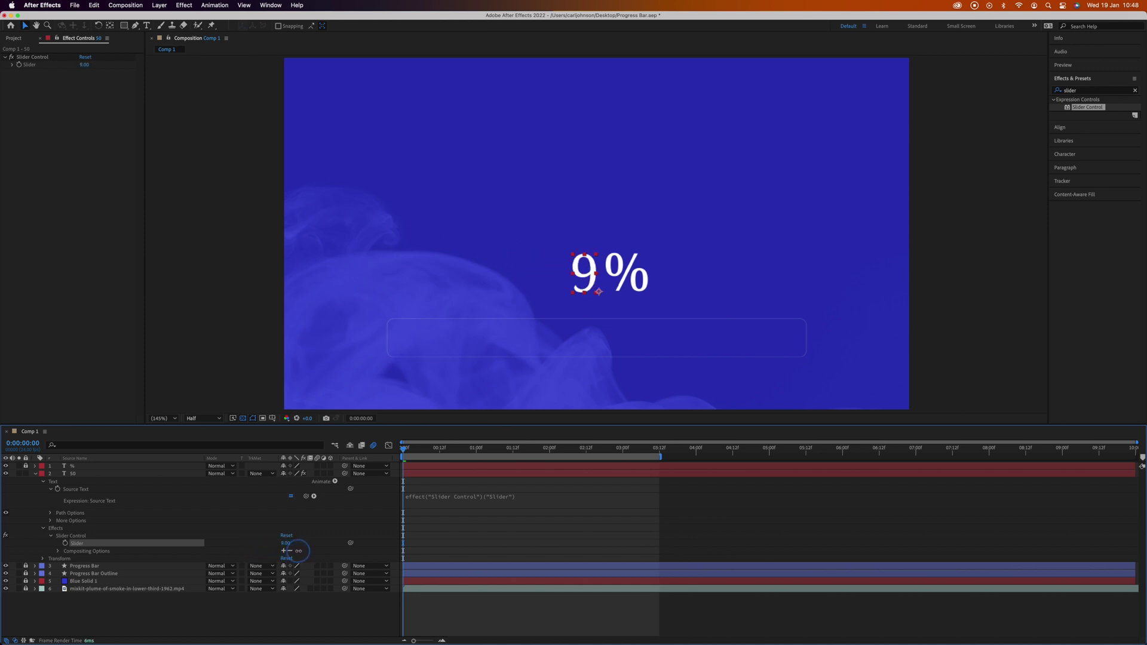
pyautogui.click(287, 535)
pyautogui.press('Return')
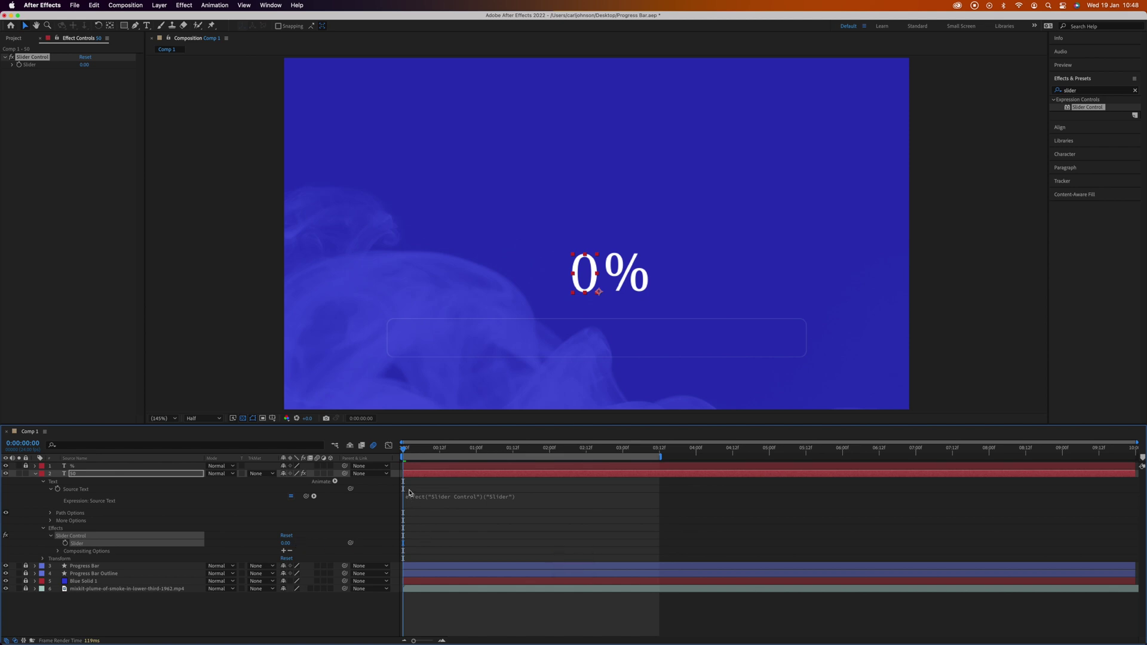
# Step: Keyframe the Slider at 0 at 0:00:00:10 and 100 at 0:00:02:02
pyautogui.moveTo(404, 451); pyautogui.dragTo(434, 452)
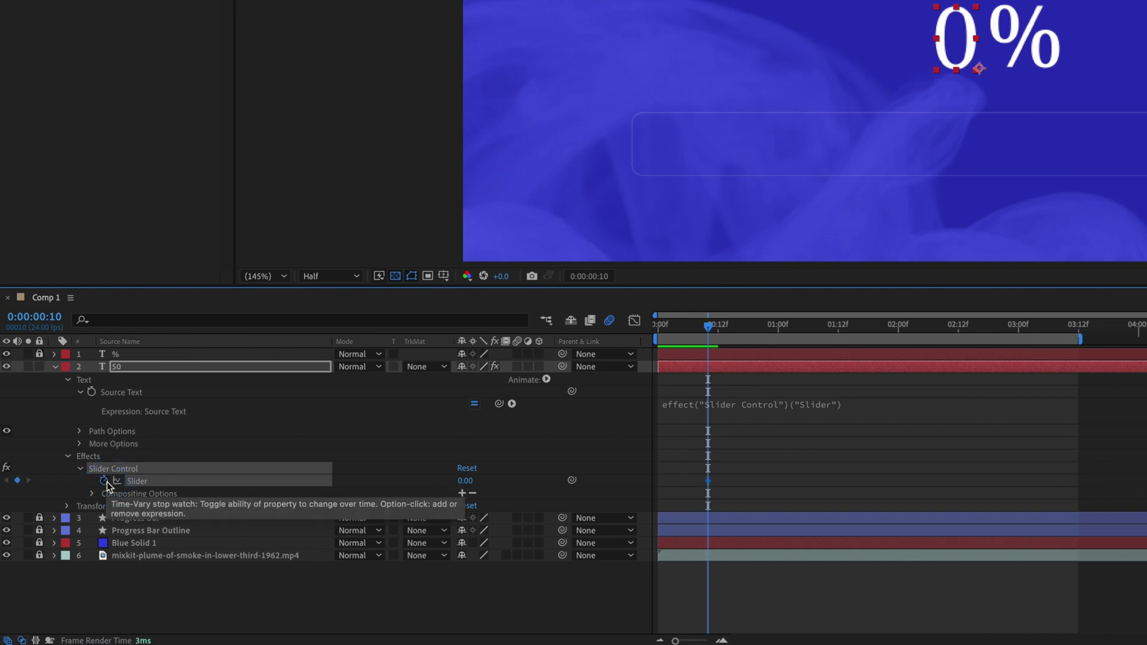
pyautogui.click(104, 481)
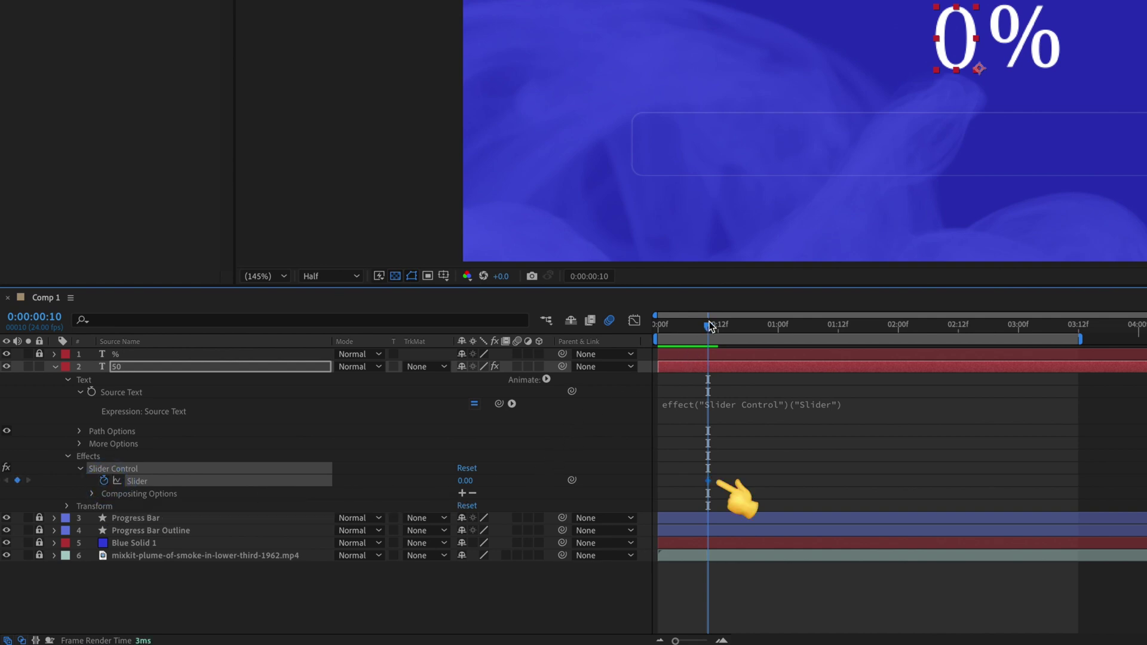
pyautogui.moveTo(710, 325); pyautogui.dragTo(908, 326)
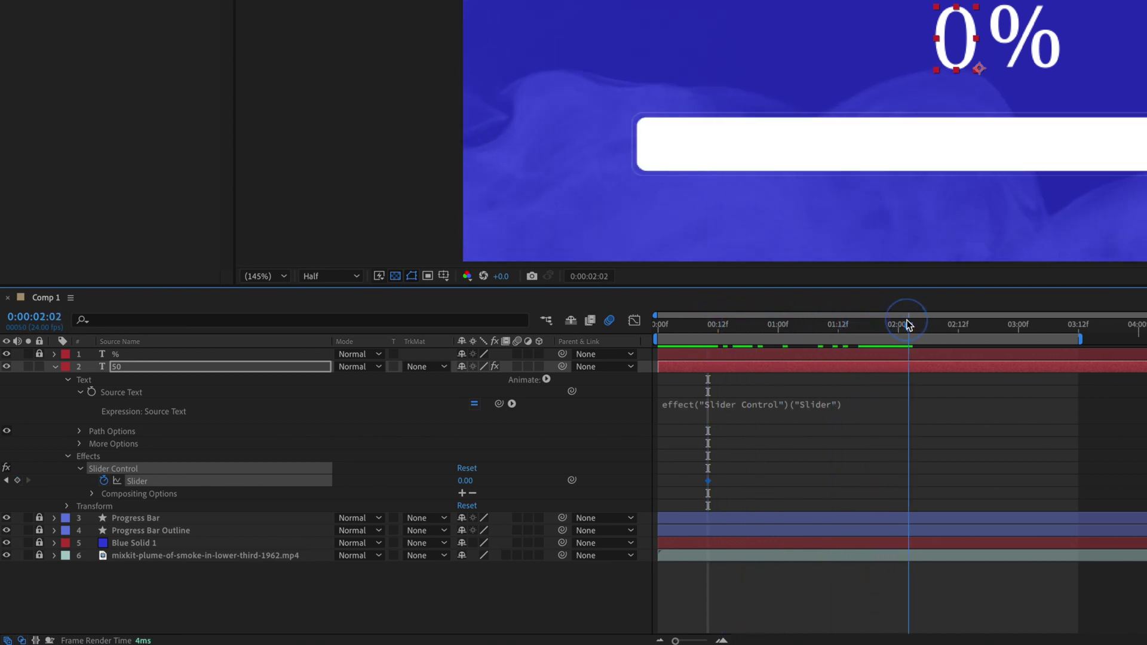
pyautogui.click(469, 481)
pyautogui.write('100')
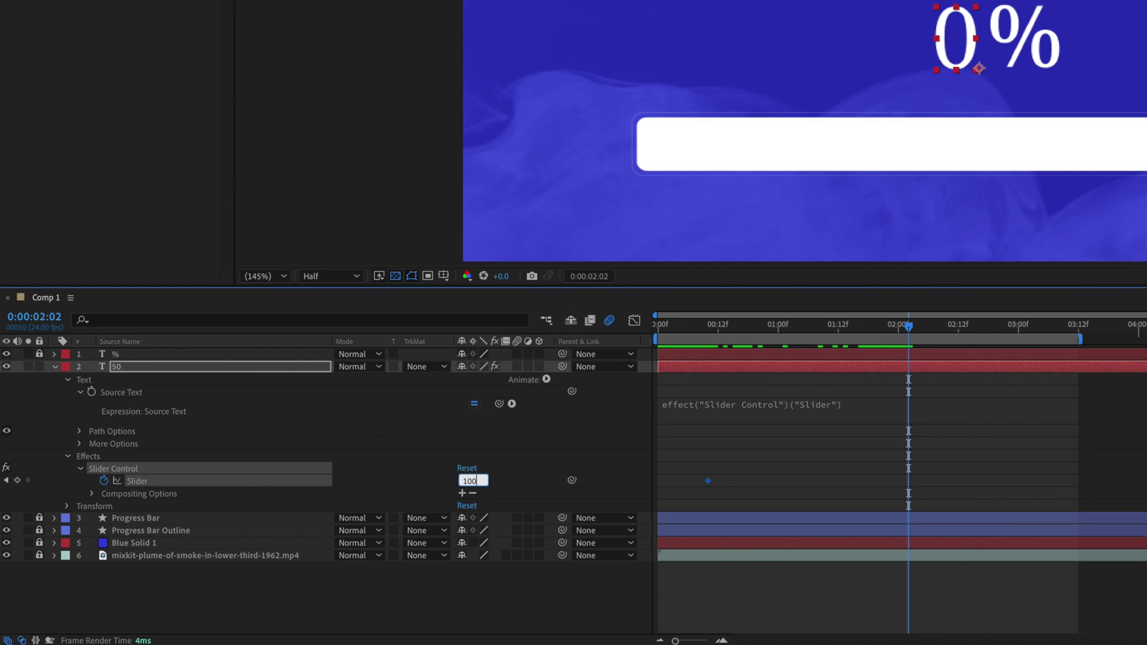
pyautogui.press('Return')
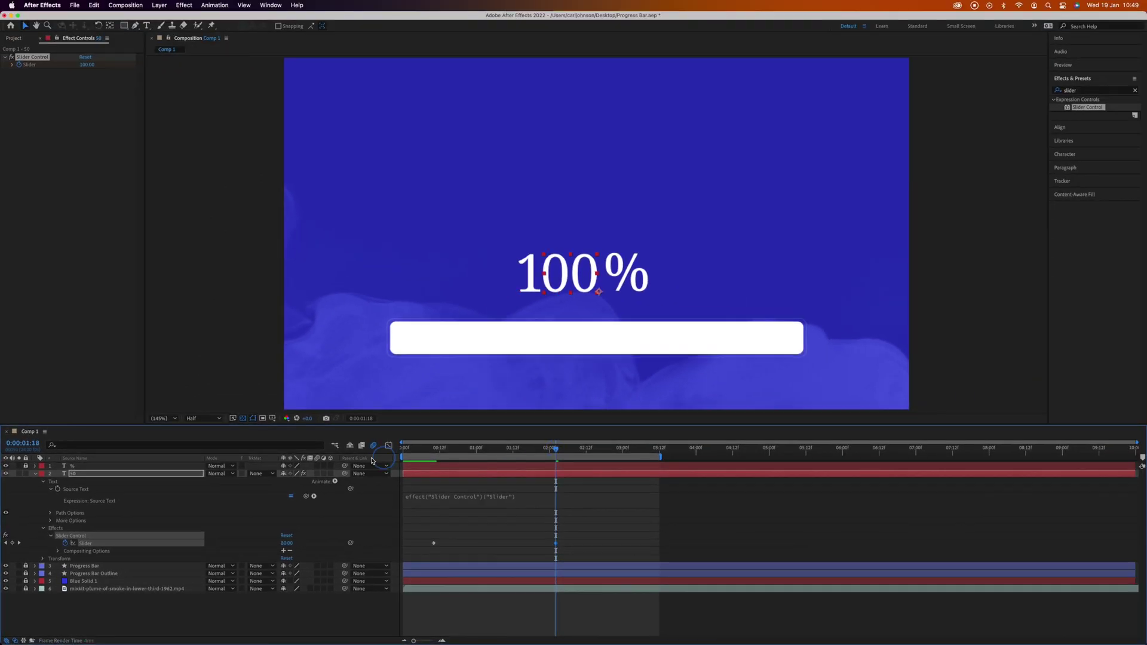
# Step: Preview the counter animation from the start, then return to the beginning
pyautogui.press('Home')
pyautogui.press('space')
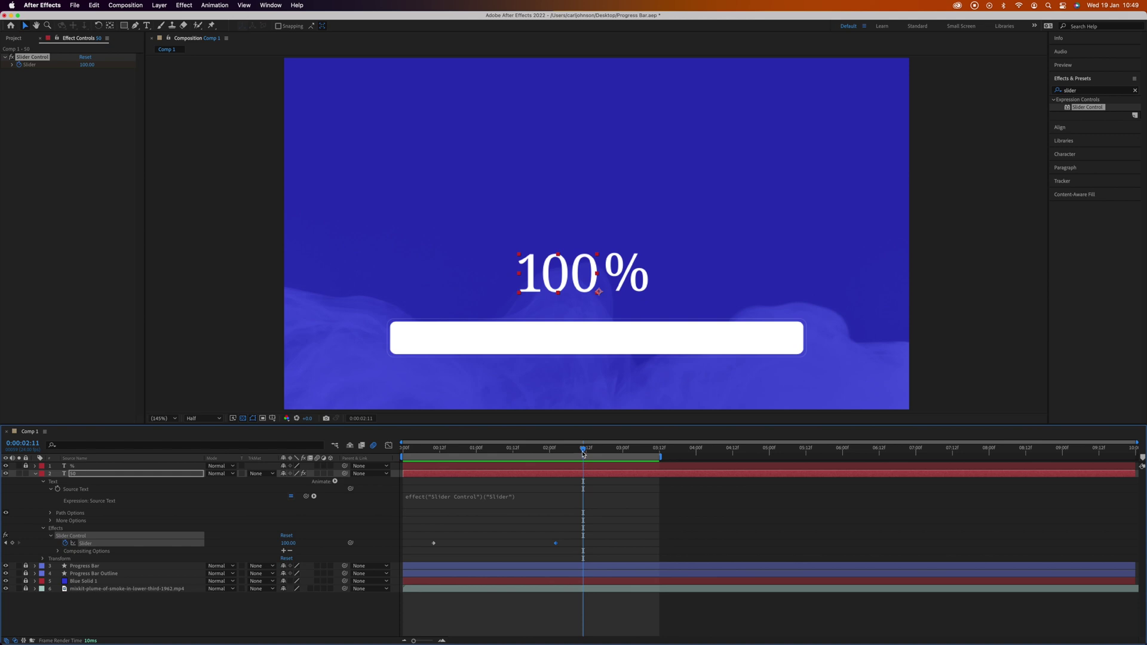
pyautogui.moveTo(583, 453); pyautogui.dragTo(356, 454)
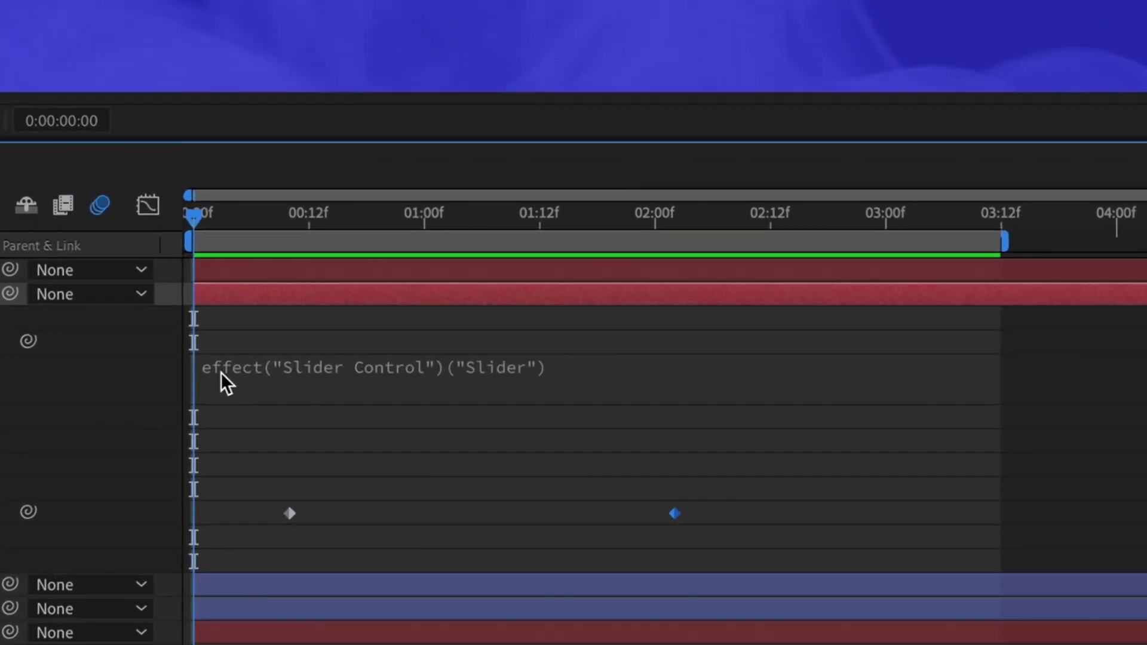
# Step: Wrap the Source Text expression in Math.round( … ) and preview the whole-number counter
pyautogui.click(221, 371)
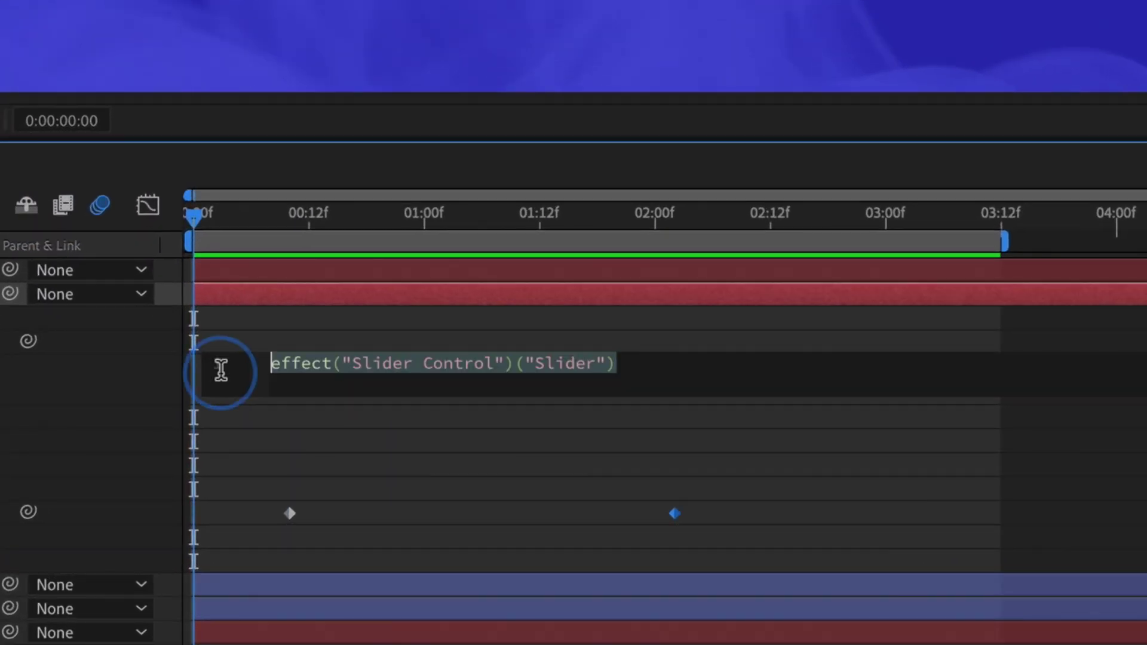
pyautogui.press('Home')
pyautogui.write('Math.')
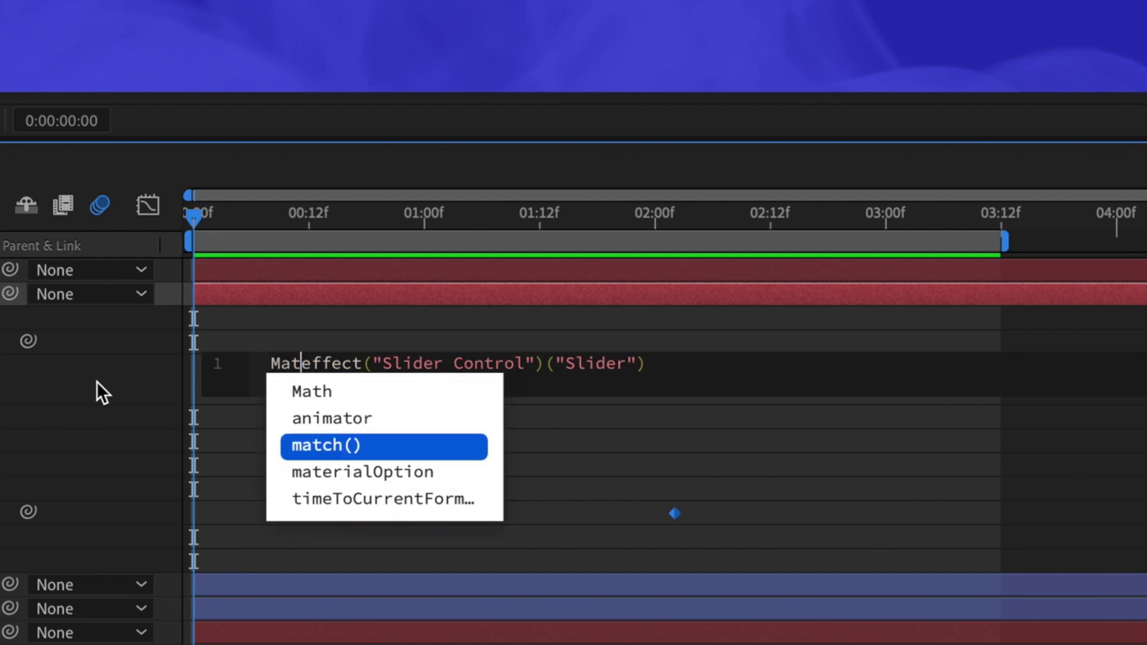
pyautogui.write('roun')
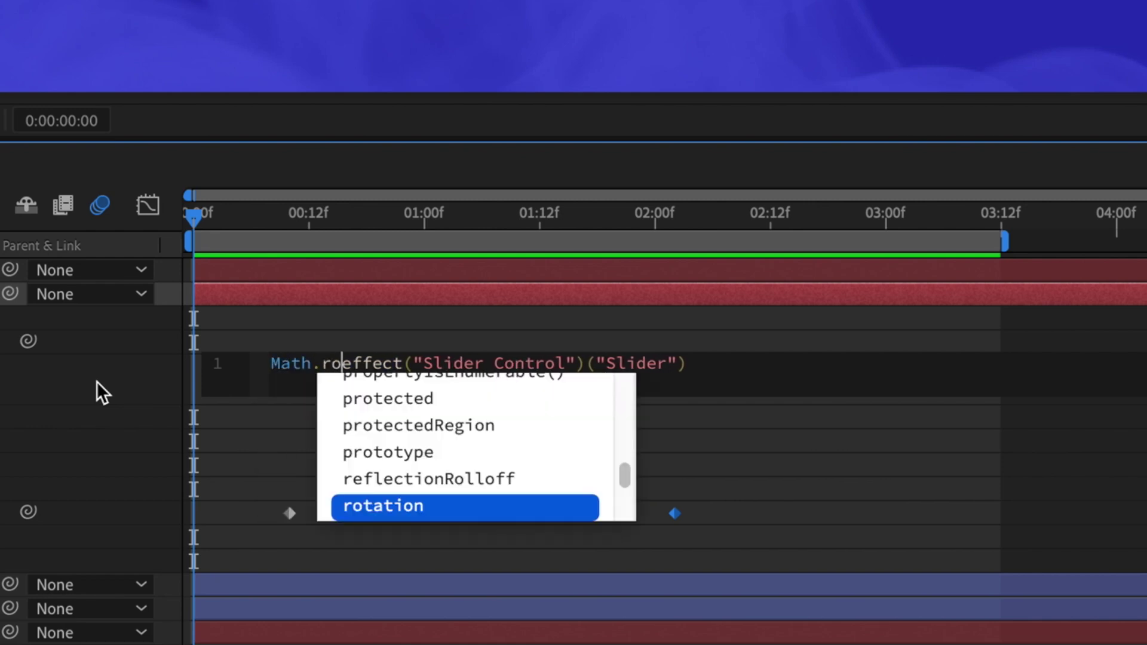
pyautogui.write('d')
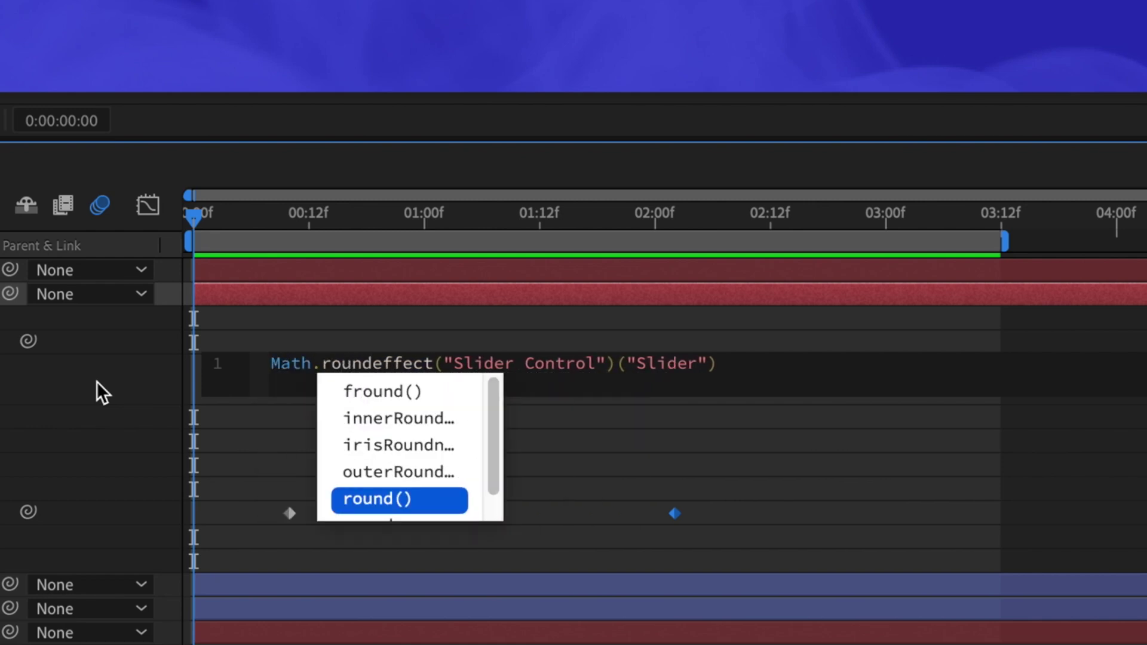
pyautogui.press('Return')
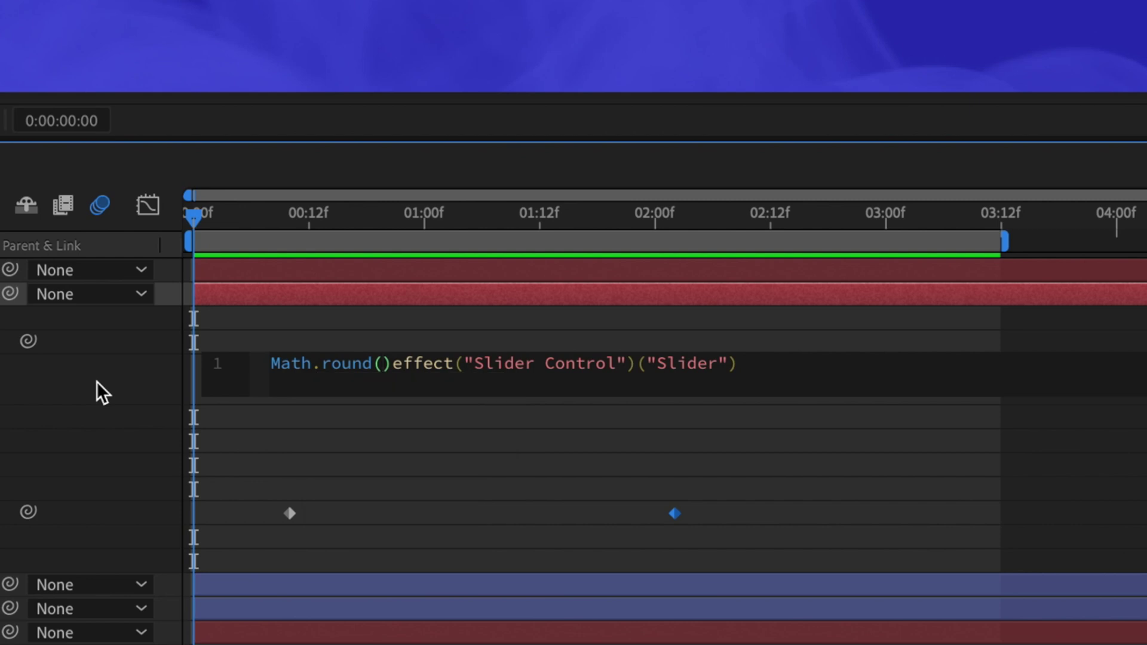
pyautogui.press('Right')
pyautogui.press('BackSpace')
pyautogui.press('Down')
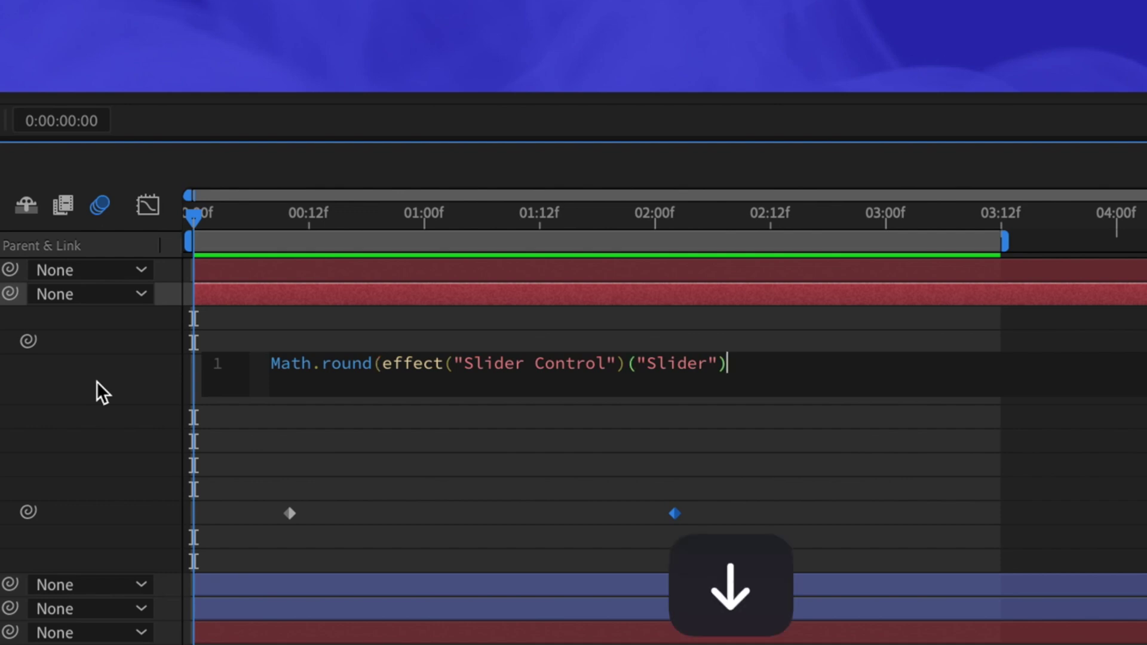
pyautogui.write(')')
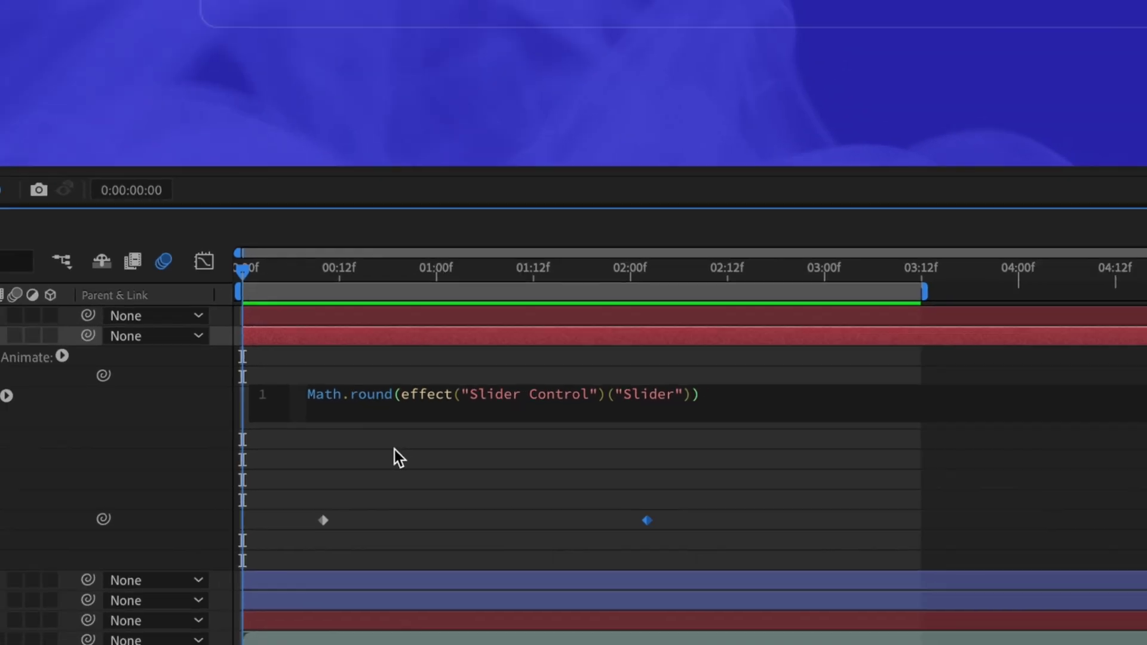
pyautogui.click(372, 430)
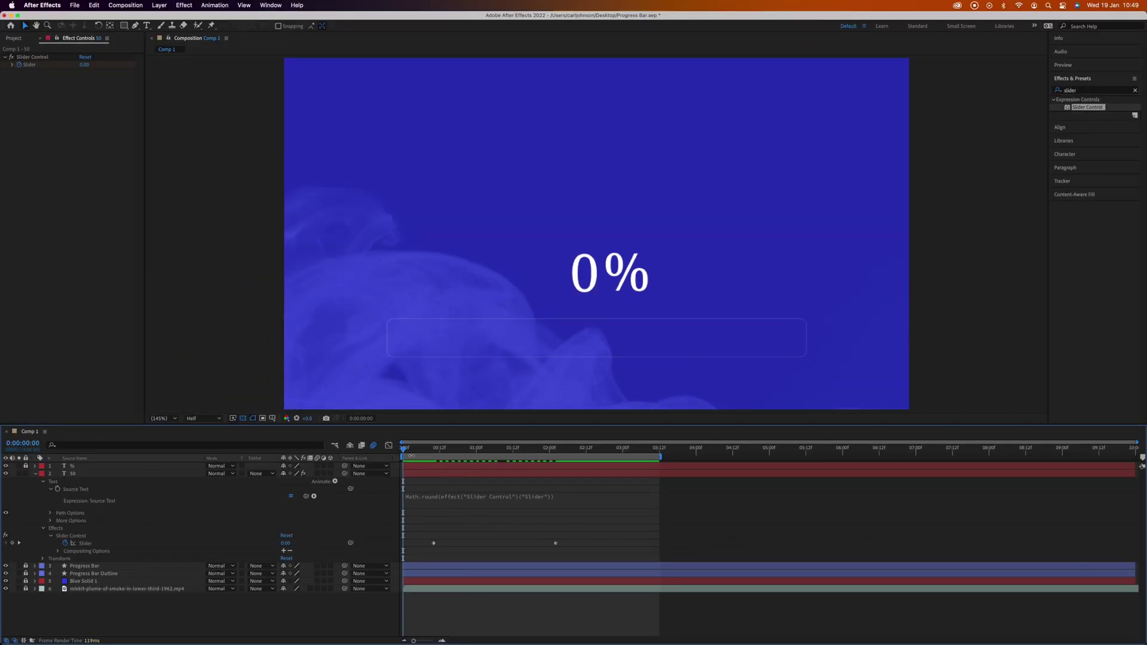
pyautogui.press('space')
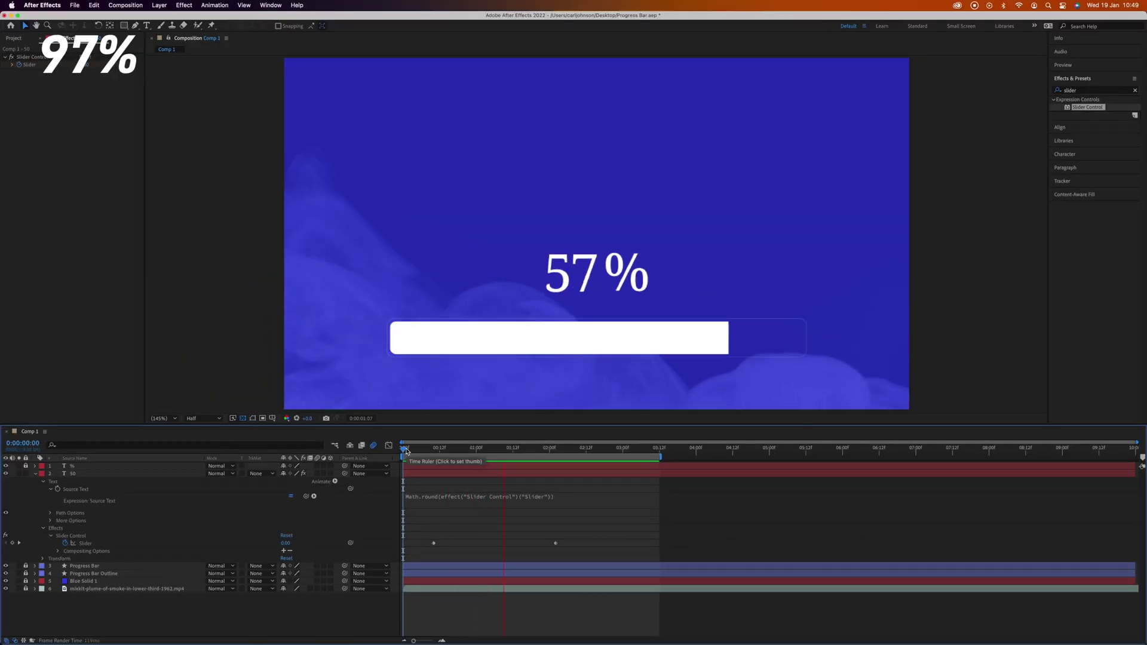